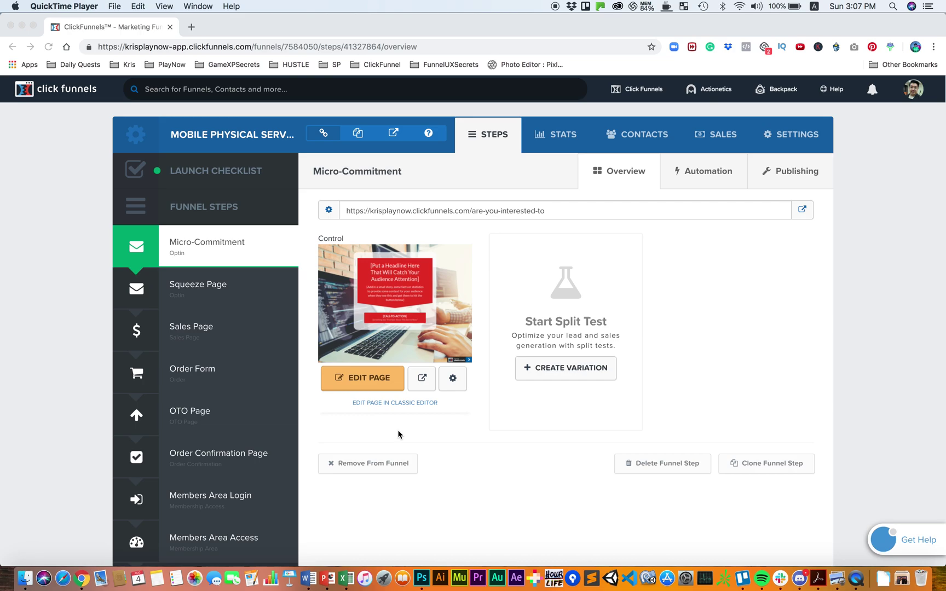
Open the funnel's Micro-Commitment page for editing and show its general settings.
{"action": "left_click", "coordinate": [363, 383]}
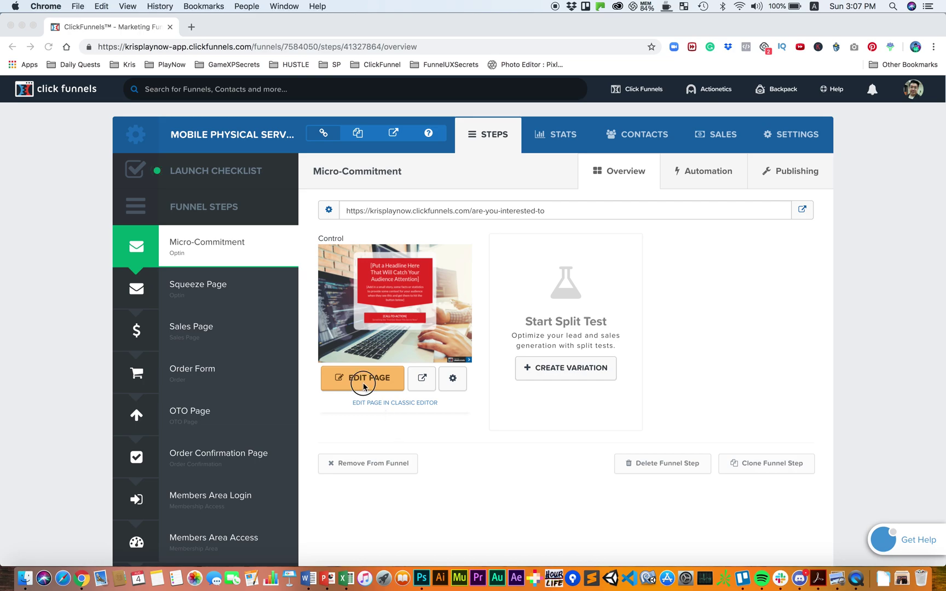
{"action": "left_click", "coordinate": [367, 383]}
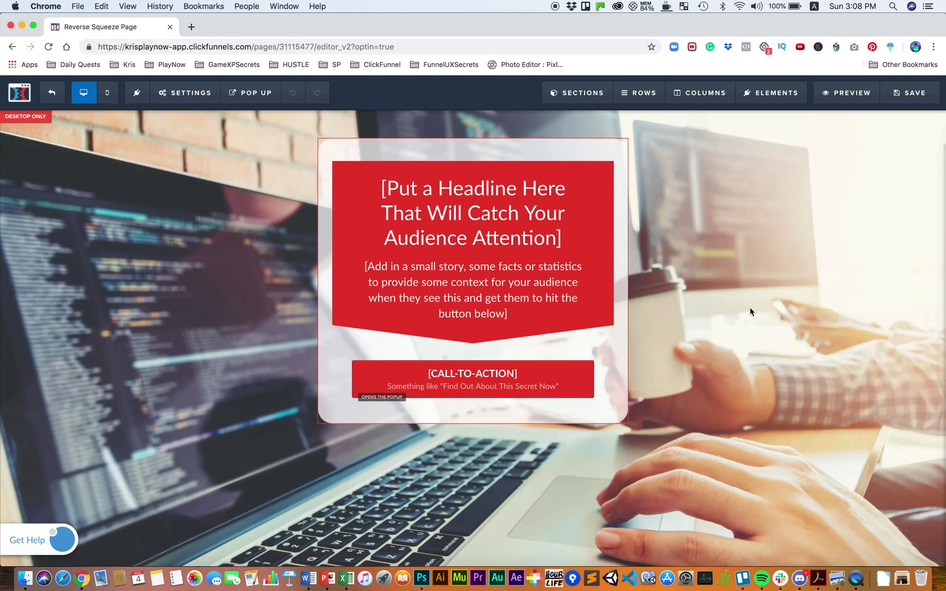
{"action": "left_click", "coordinate": [189, 92]}
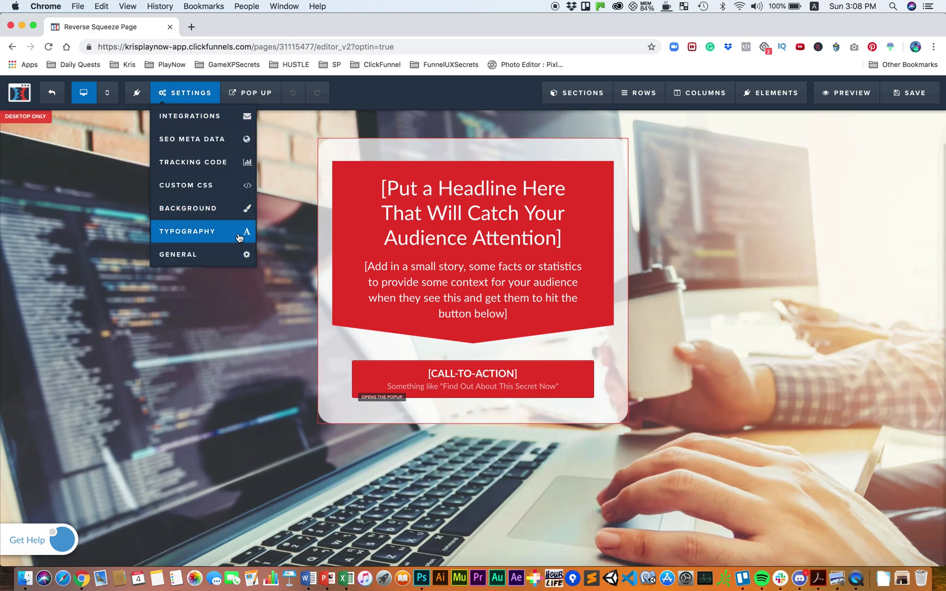
{"action": "left_click", "coordinate": [230, 254]}
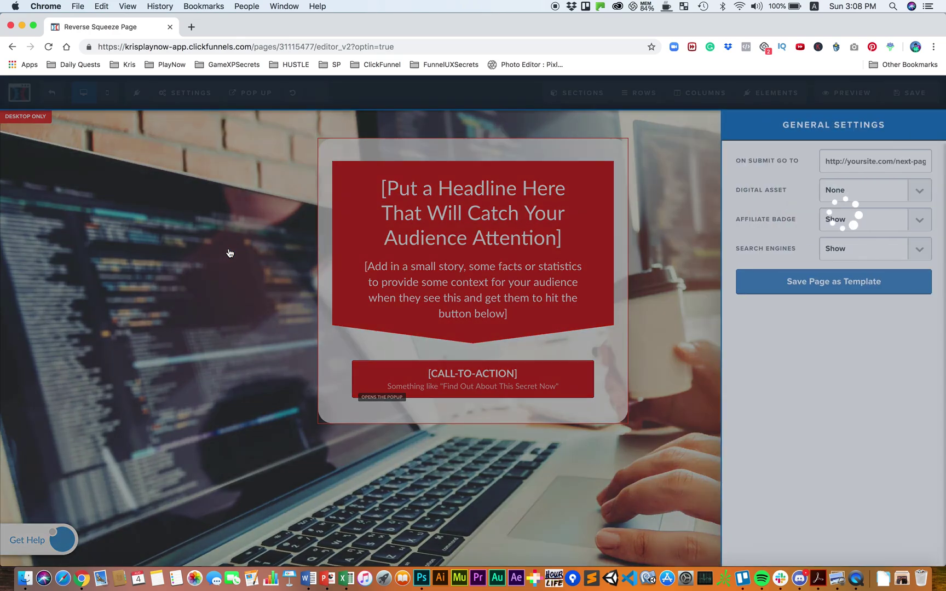
Save the page as a page template named "Mobile Micro-Commitment Page 2".
{"action": "left_click", "coordinate": [818, 287]}
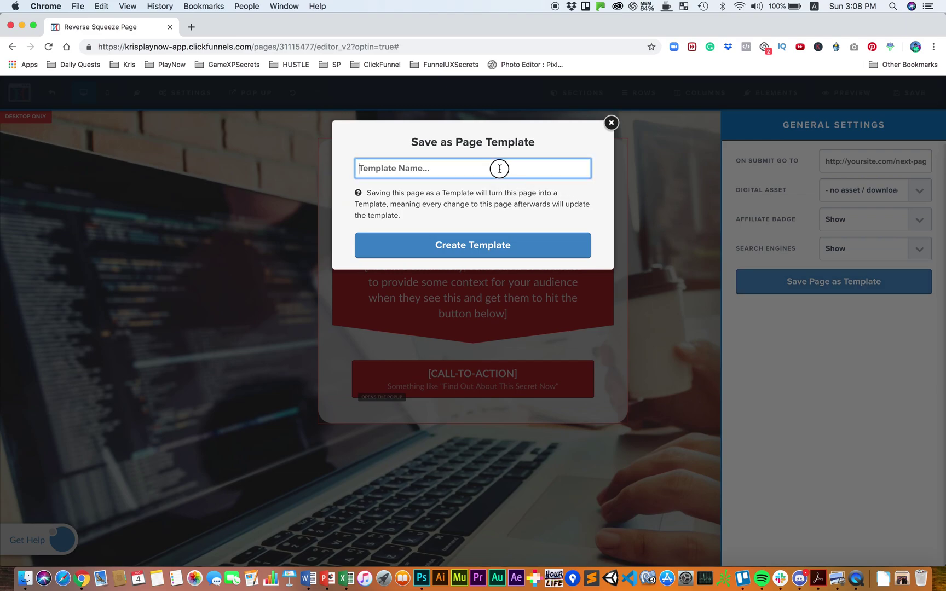
{"action": "left_click", "coordinate": [499, 169]}
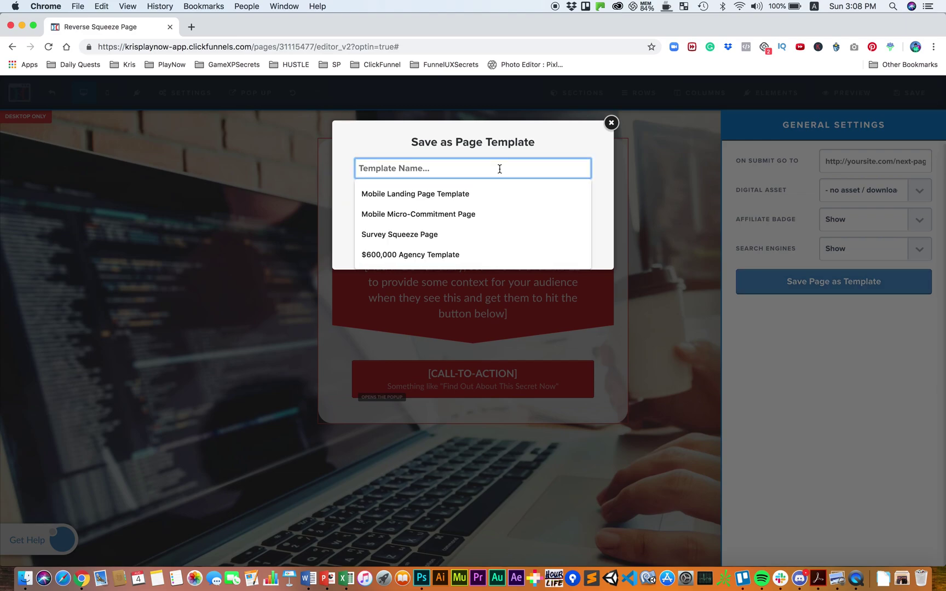
{"action": "left_click", "coordinate": [474, 214]}
{"action": "double_click", "coordinate": [375, 169]}
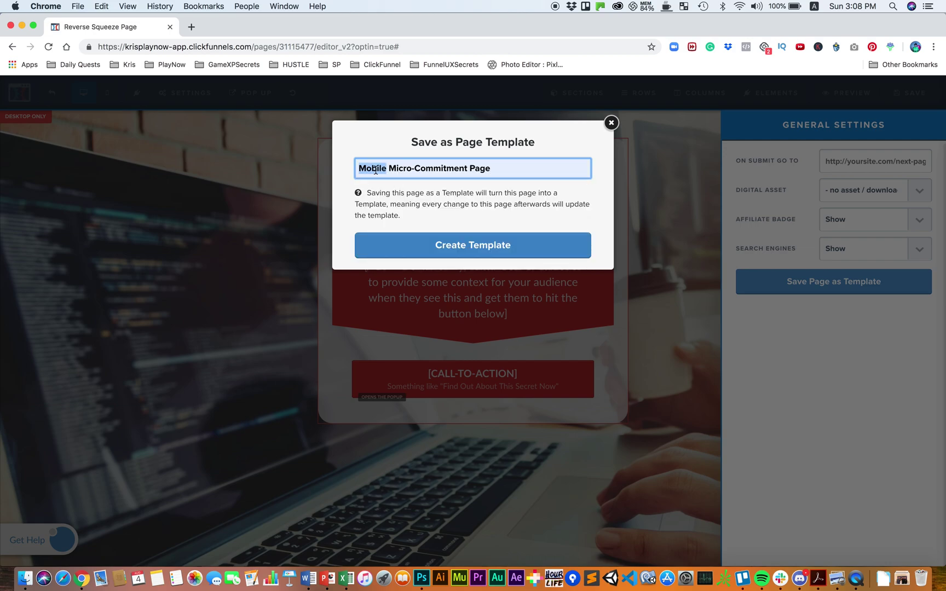
{"action": "left_click", "coordinate": [513, 169]}
{"action": "type", "text": "2"}
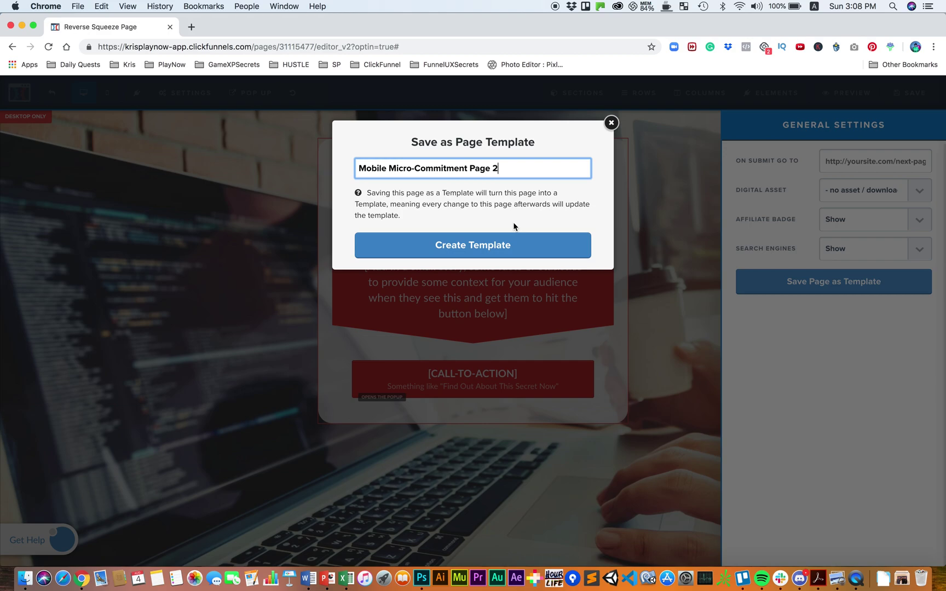
{"action": "left_click", "coordinate": [508, 245]}
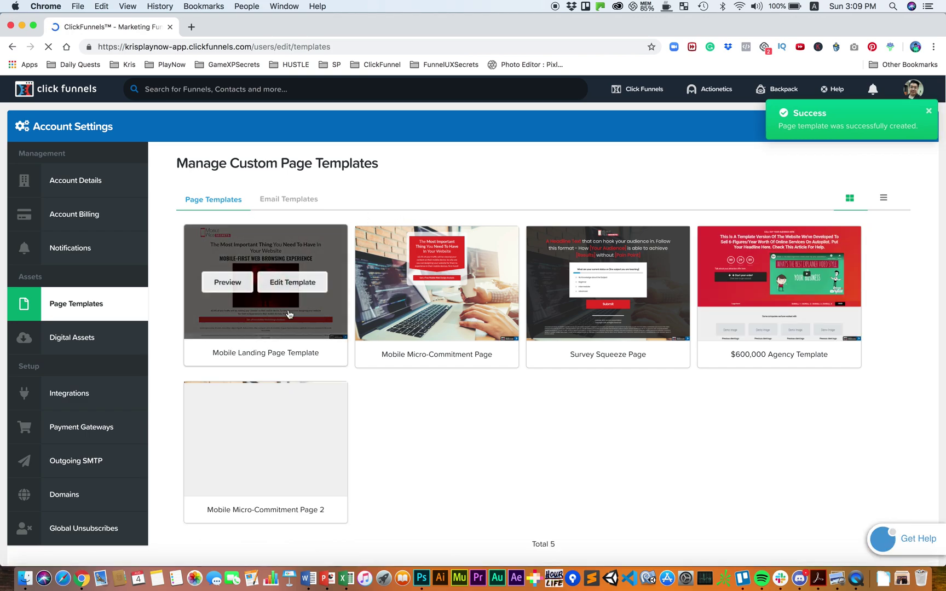
Preview the Mobile Micro-Commitment Page 2 template and return to the custom page templates.
{"action": "mouse_move", "coordinate": [302, 420]}
{"action": "left_click", "coordinate": [227, 441]}
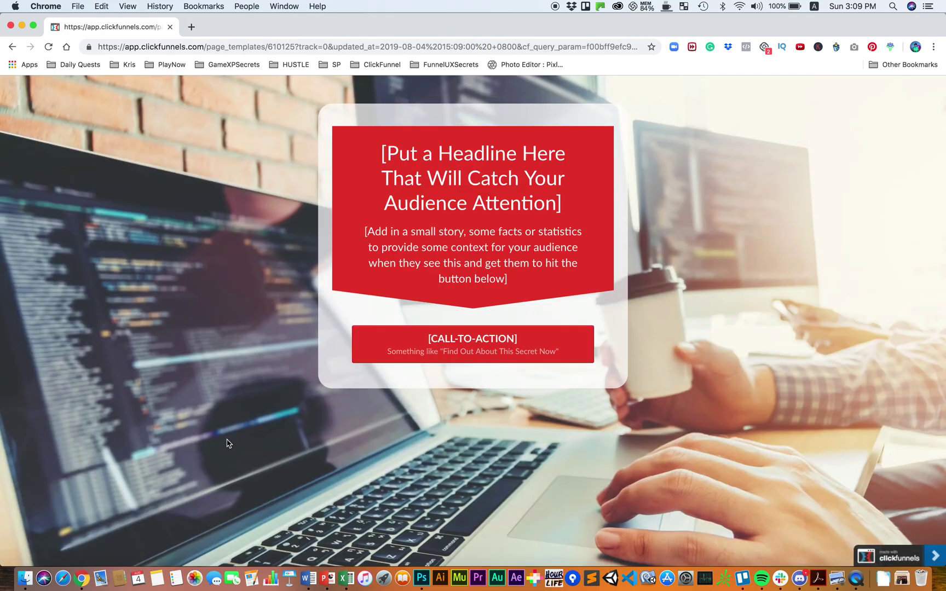
{"action": "left_click", "coordinate": [12, 47]}
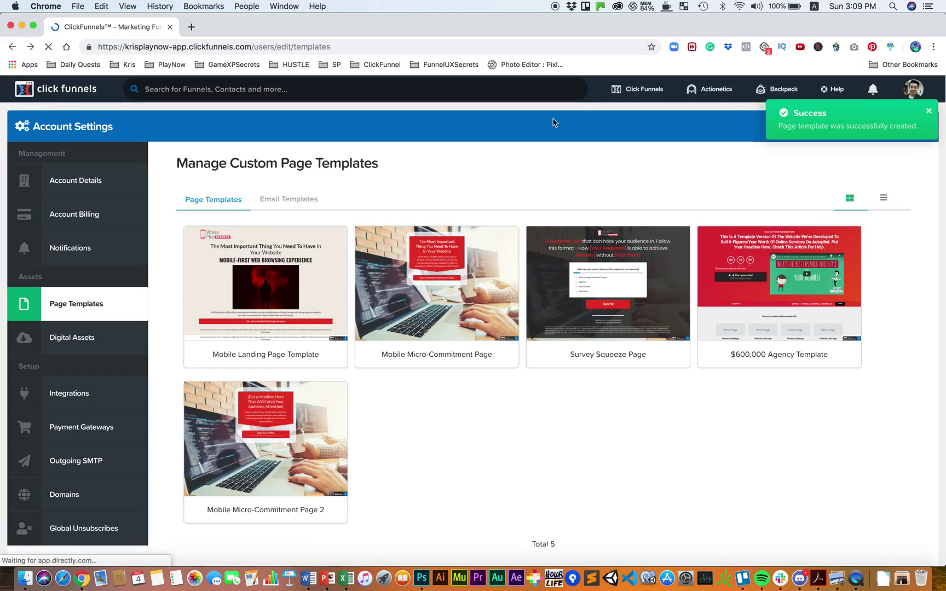
Go to the list of funnels and open Home Page Funnel - 9 from the shared funnels.
{"action": "mouse_move", "coordinate": [638, 88]}
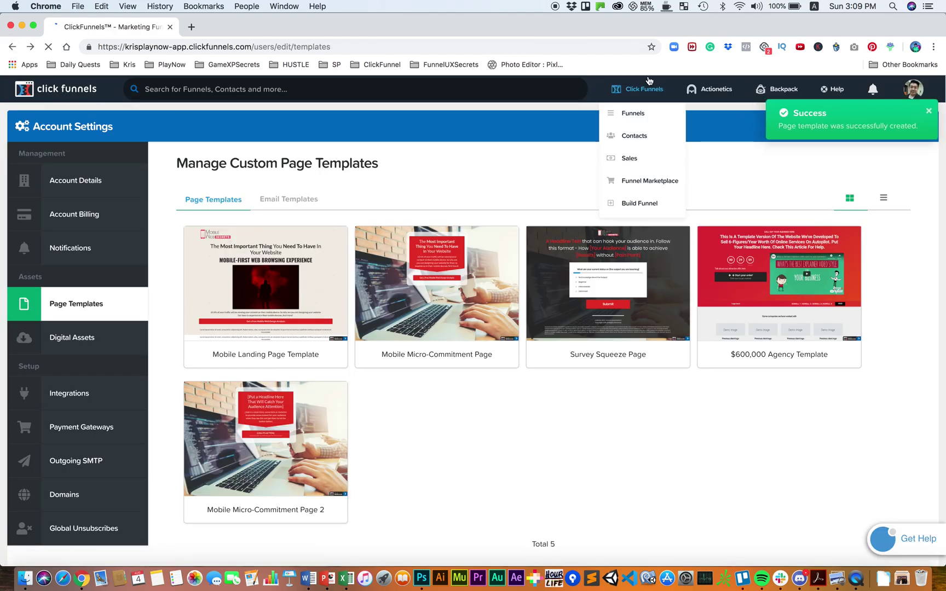
{"action": "left_click", "coordinate": [638, 115]}
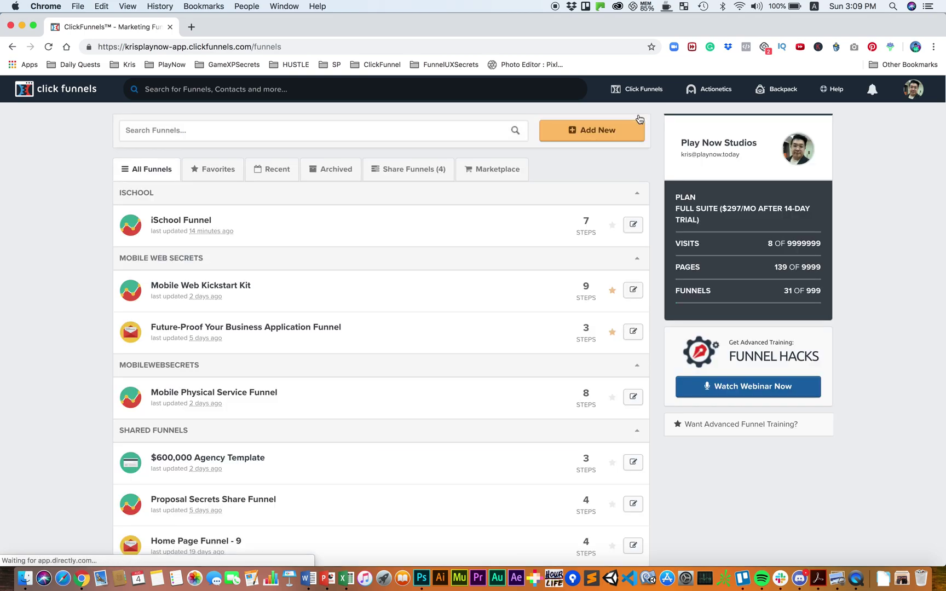
{"action": "scroll", "coordinate": [364, 329], "scroll_direction": "down", "scroll_amount": 5}
{"action": "scroll", "coordinate": [364, 329], "scroll_direction": "down", "scroll_amount": 3}
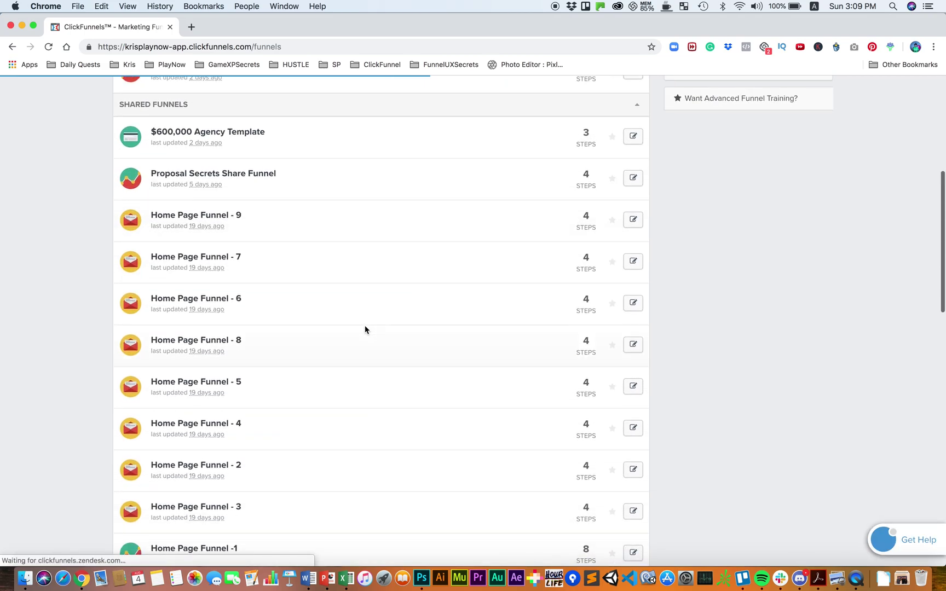
{"action": "left_click", "coordinate": [217, 220]}
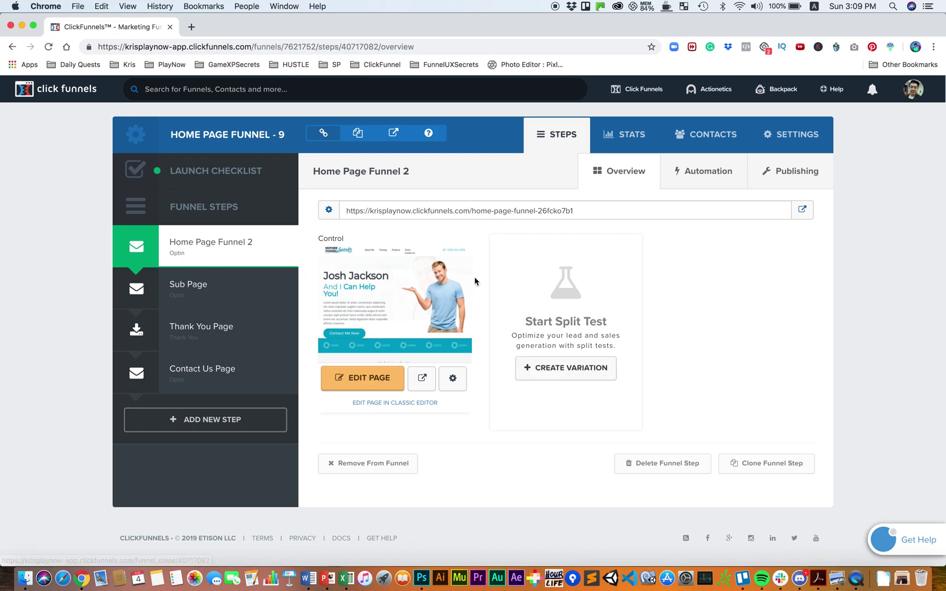
Create a new funnel step named "Micro-Commitment" with the path "make-a-small-commitment-to-hook-your-audience".
{"action": "left_click", "coordinate": [267, 418]}
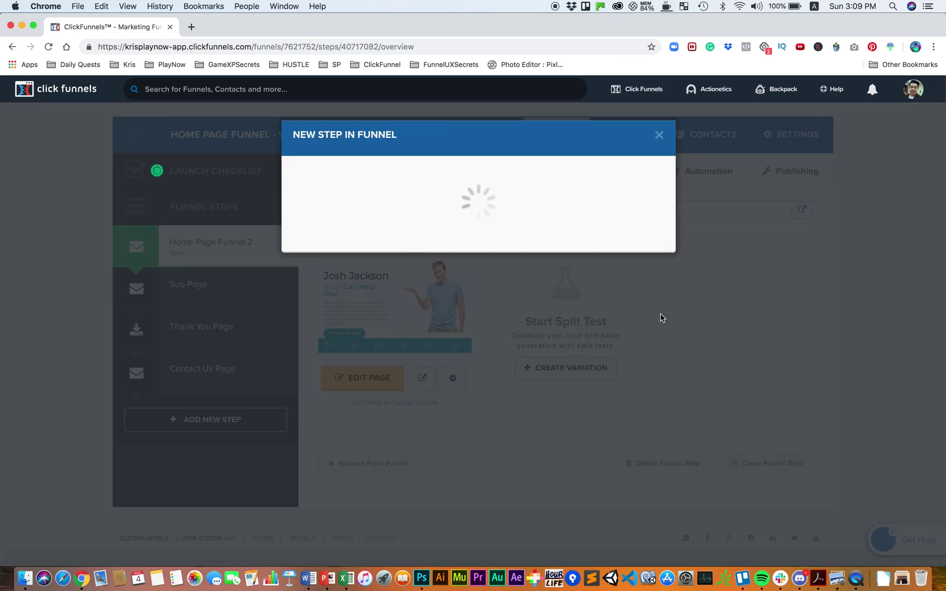
{"action": "type", "text": "Micro"}
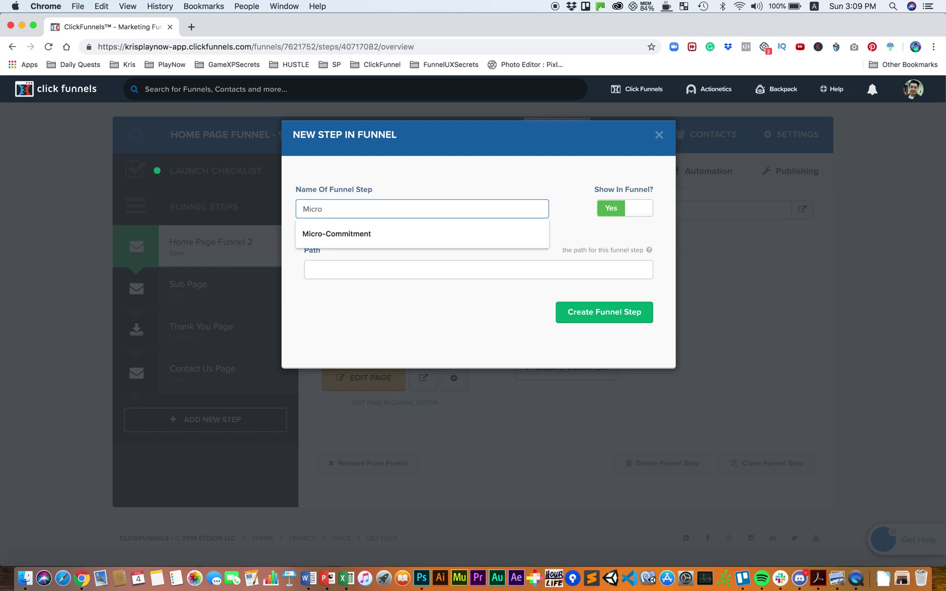
{"action": "key", "text": "Down"}
{"action": "key", "text": "Return"}
{"action": "key", "text": "Tab"}
{"action": "key", "text": "Tab"}
{"action": "type", "text": "-mak"}
{"action": "key", "text": "BackSpace"}
{"action": "key", "text": "BackSpace"}
{"action": "key", "text": "BackSpace"}
{"action": "key", "text": "BackSpace"}
{"action": "type", "text": "make-a"}
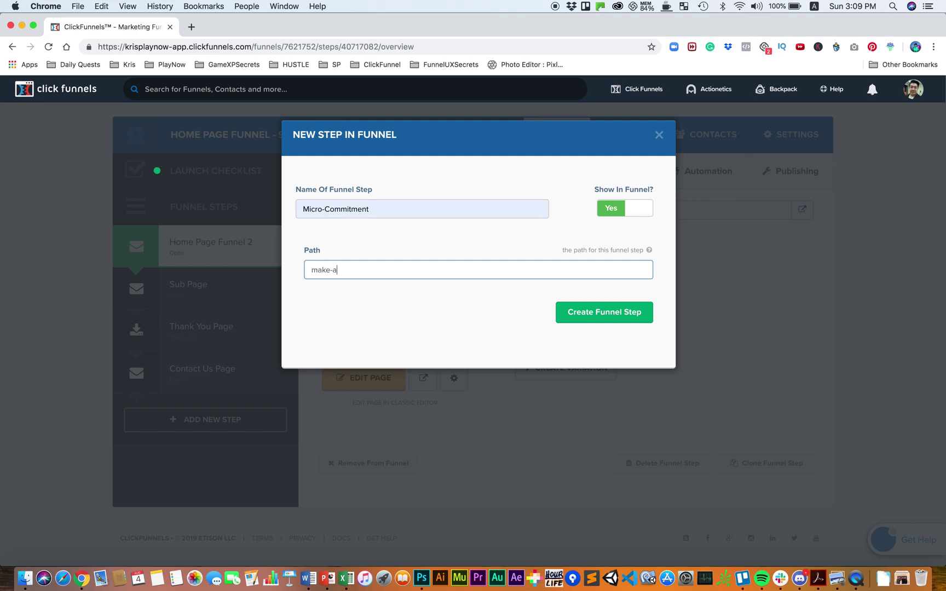
{"action": "type", "text": "-small-commitment-to-hook-you"}
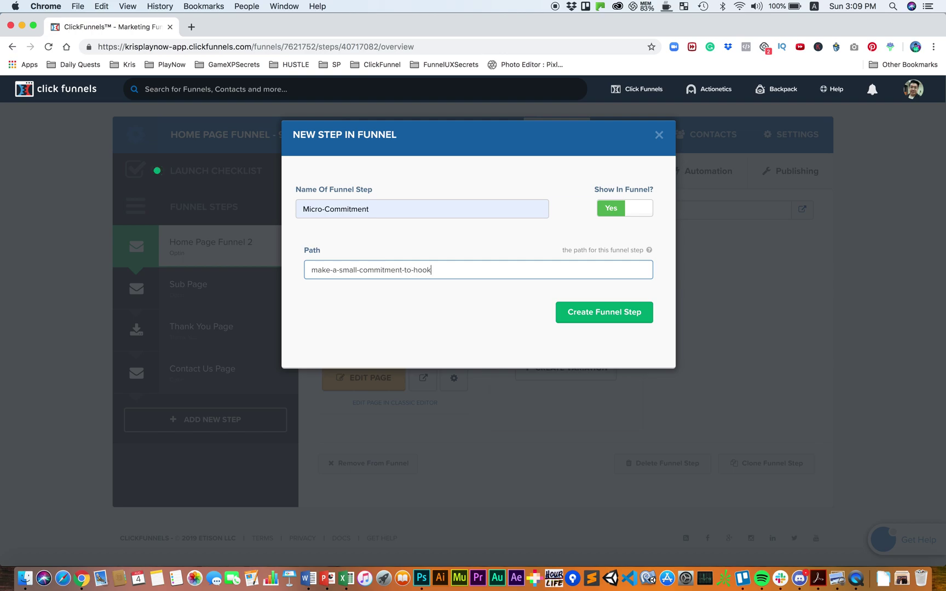
{"action": "type", "text": "r-audience"}
{"action": "left_click", "coordinate": [613, 315]}
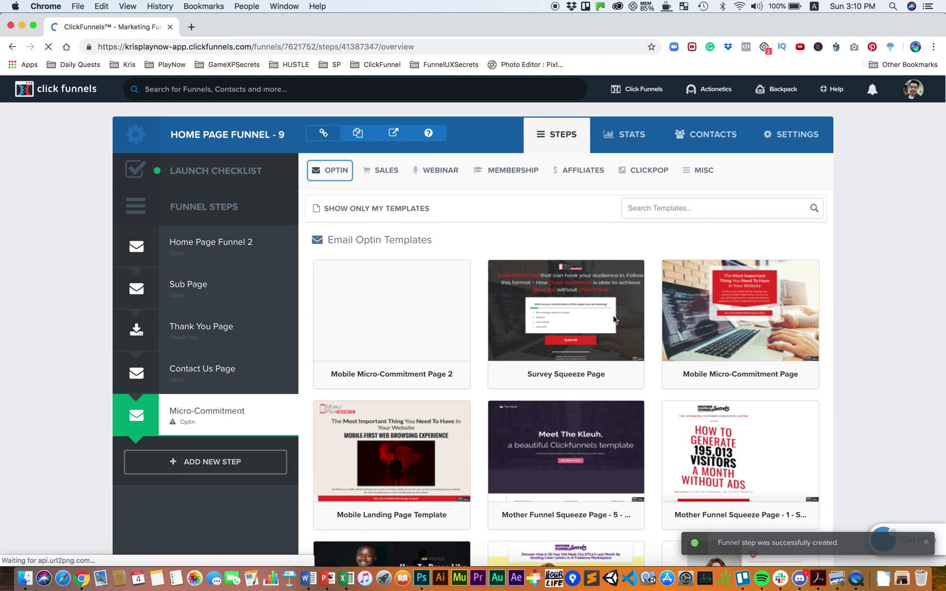
Examine the Mobile Micro-Commitment Page 2 opt-in template and the webinar and membership template categories for the new step.
{"action": "mouse_move", "coordinate": [420, 299]}
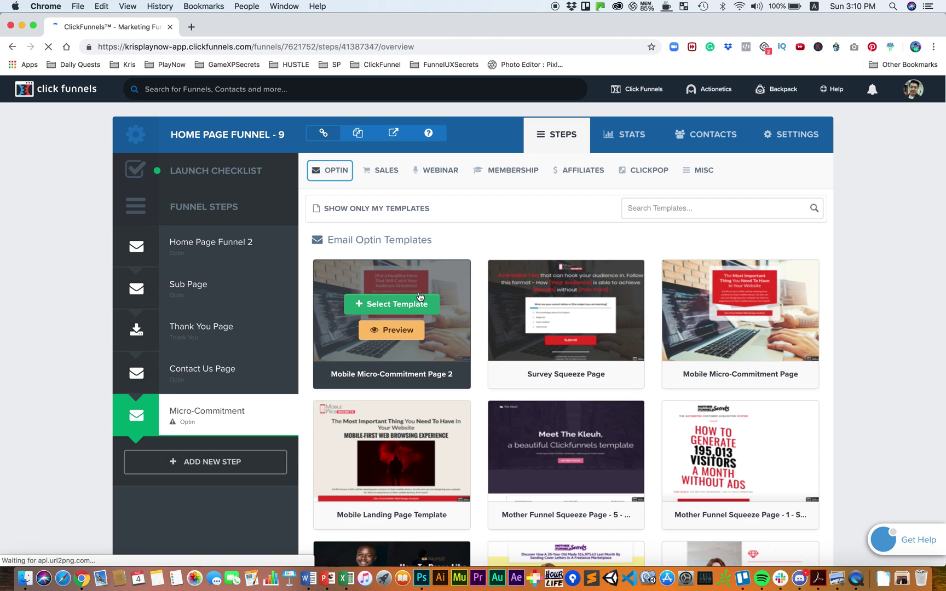
{"action": "left_click", "coordinate": [394, 311]}
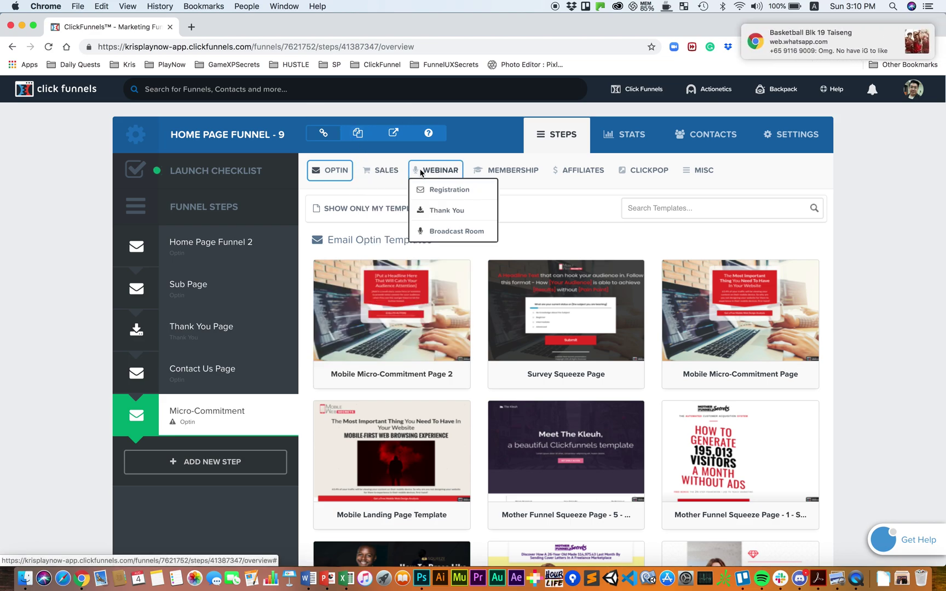
{"action": "mouse_move", "coordinate": [481, 172]}
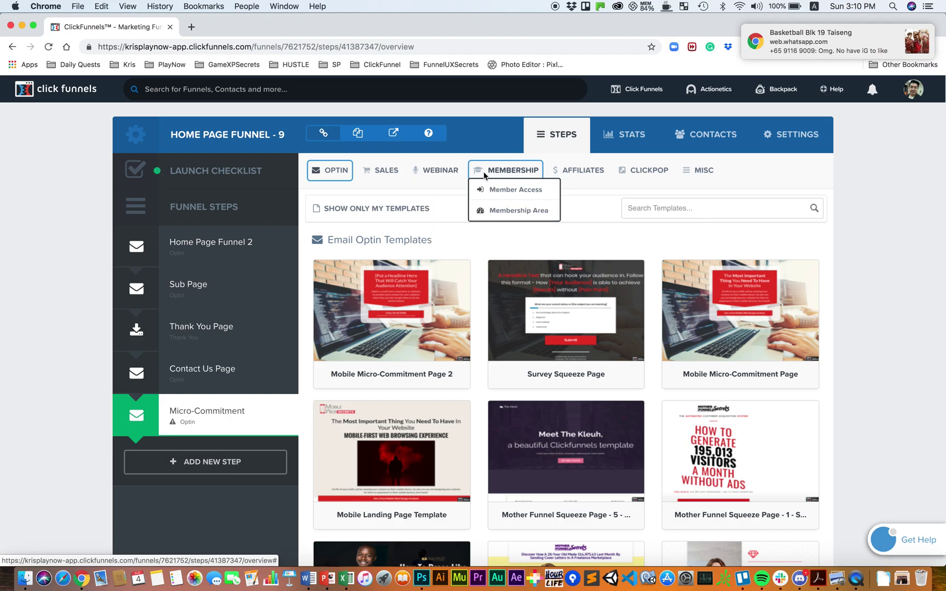